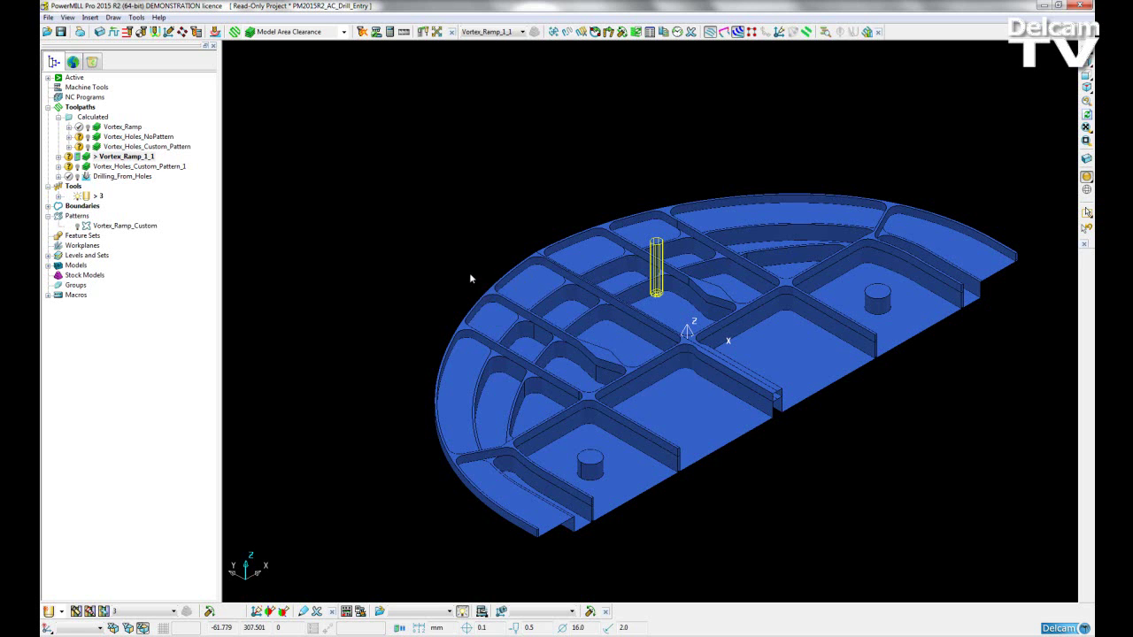
Step: Open the Vortex_Ramp_1_1 toolpath's settings from its Explorer context menu
right_click(110, 158)
click(138, 229)
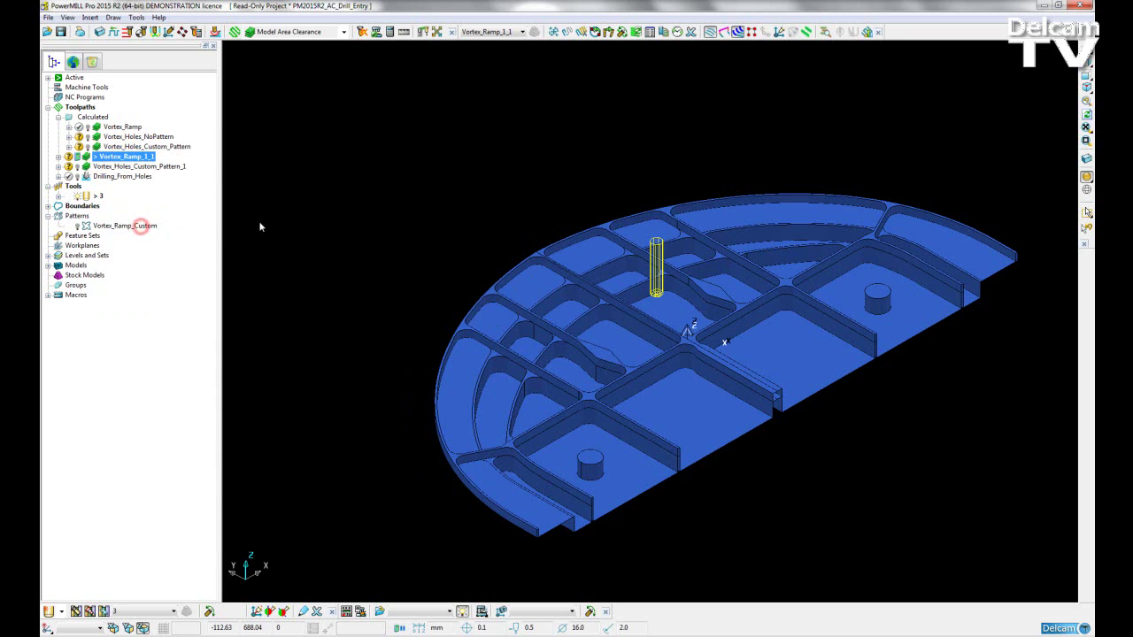
Step: Switch Vortex_Ramp_1_1 to Raster style and enable drilling-hole entries of 24.0 diameter
click(499, 184)
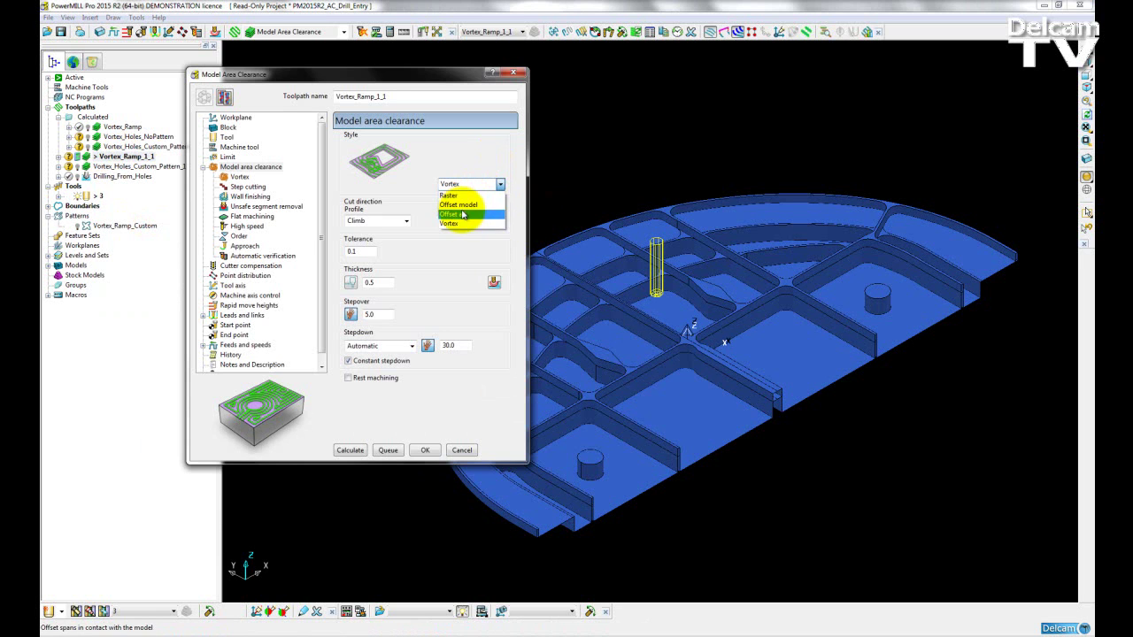
click(460, 196)
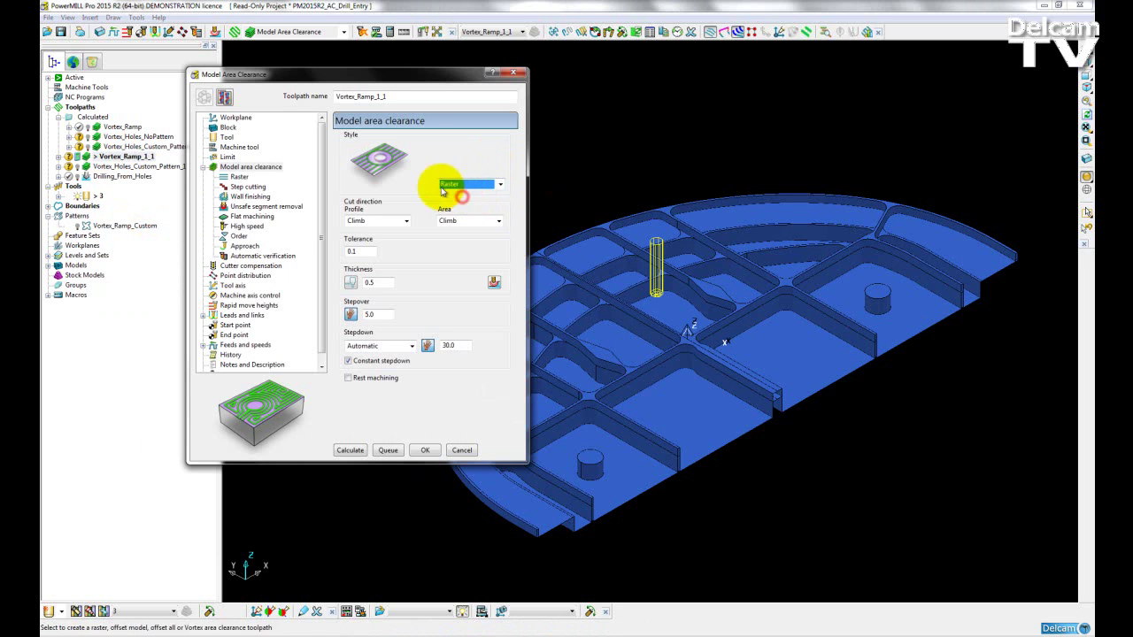
click(245, 246)
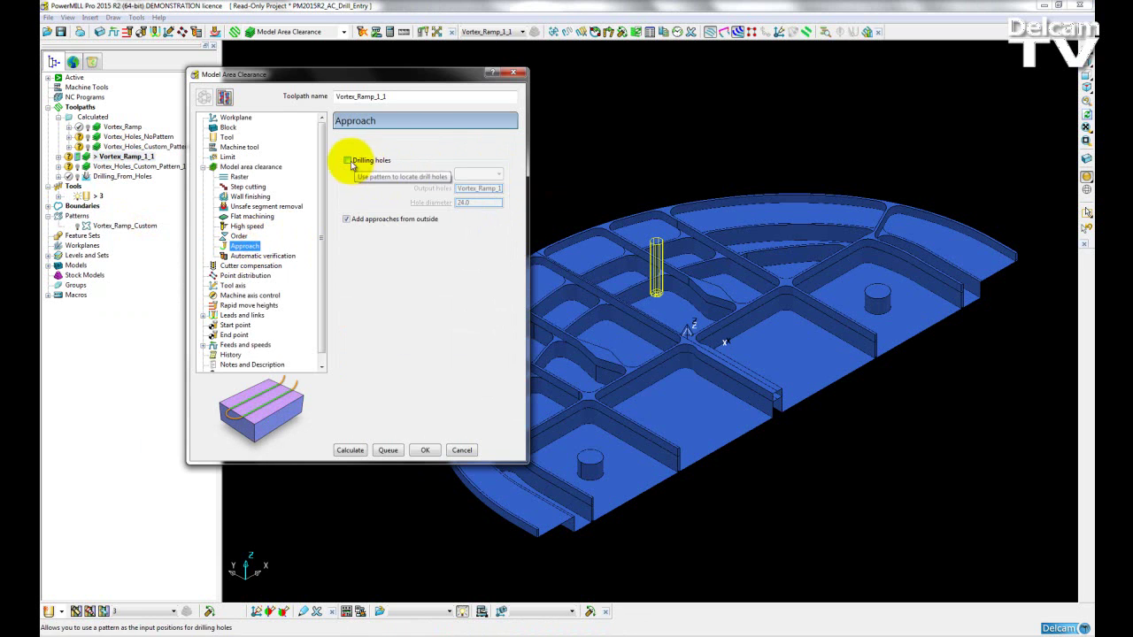
click(347, 160)
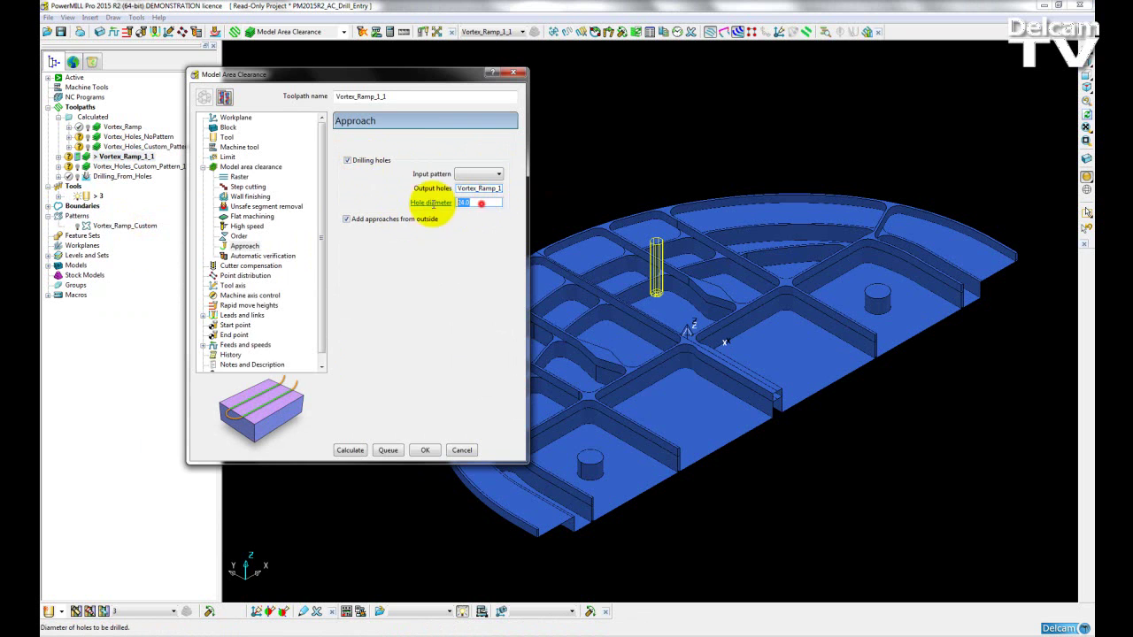
click(429, 203)
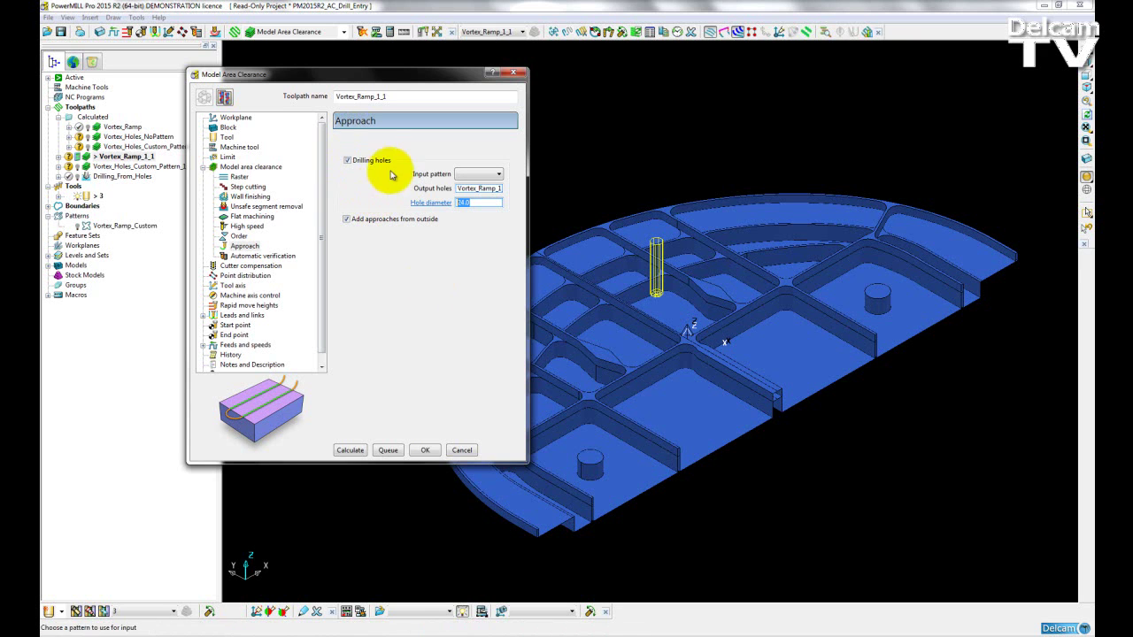
Step: Change the area clearance style back to Vortex
click(251, 167)
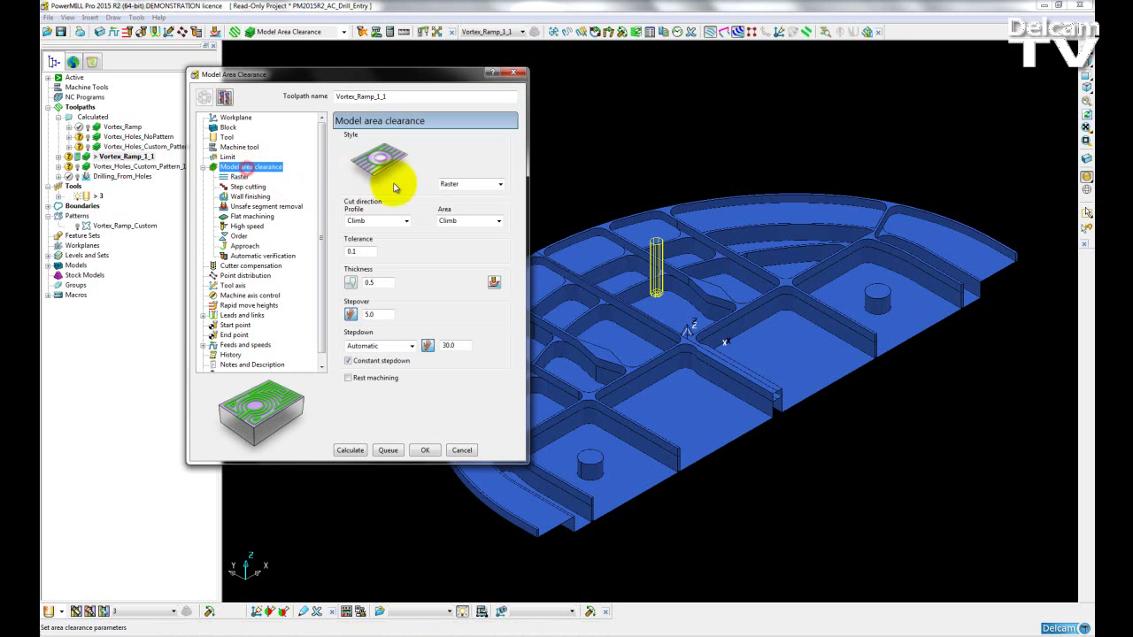
click(480, 183)
click(450, 225)
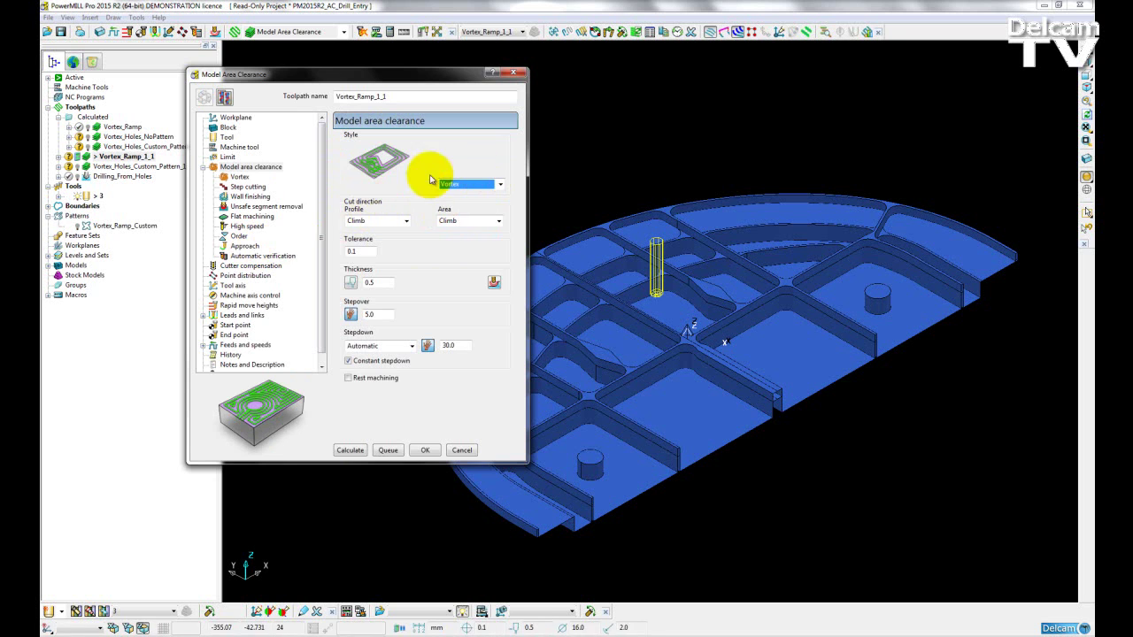
Step: Set the entry move type to Drilling holes with 24.0 diameter and no input pattern
click(244, 246)
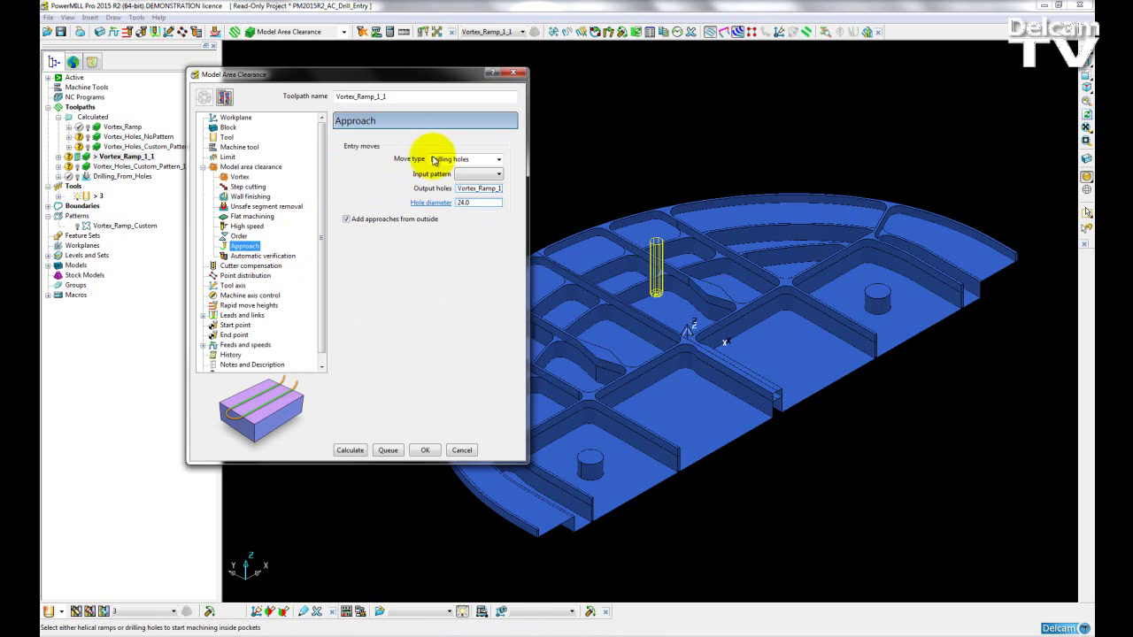
click(482, 159)
click(465, 180)
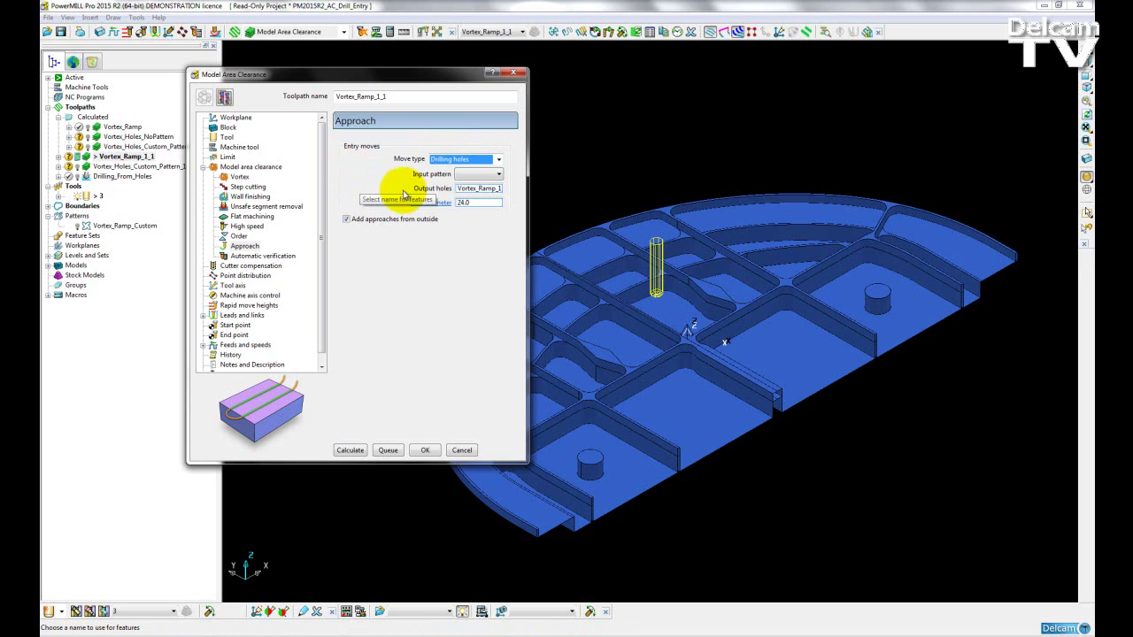
click(482, 201)
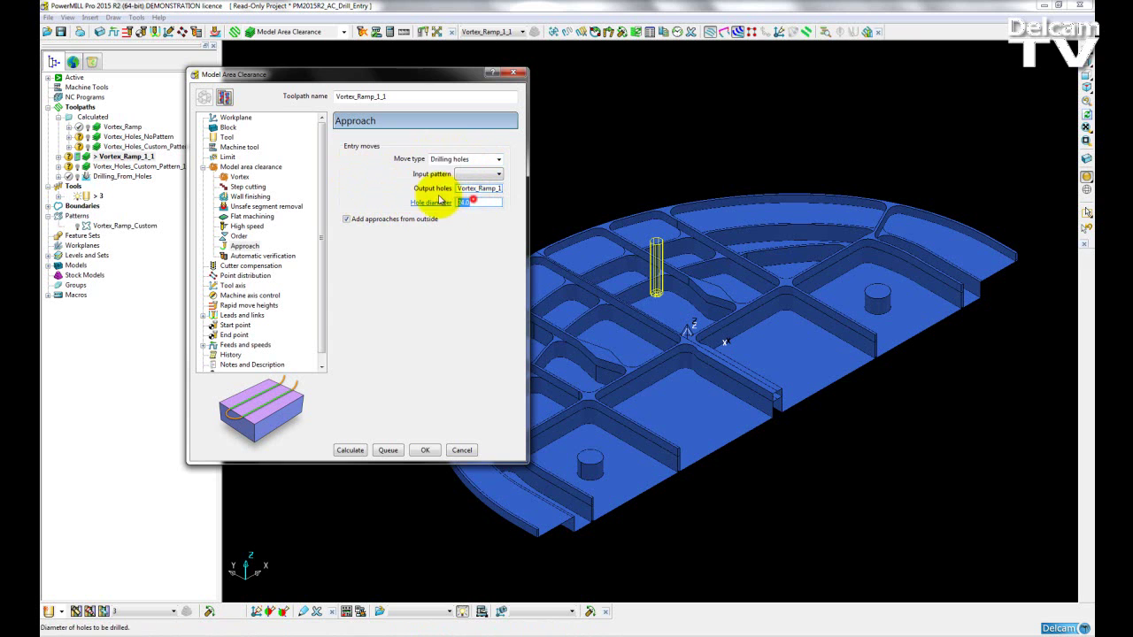
click(482, 174)
click(386, 186)
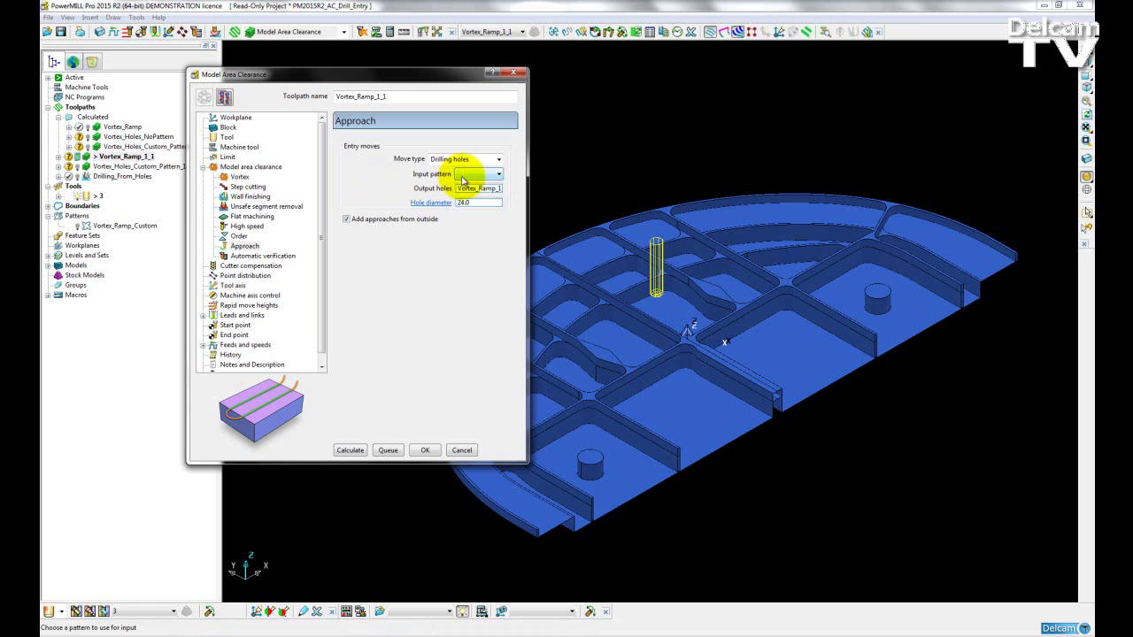
click(466, 204)
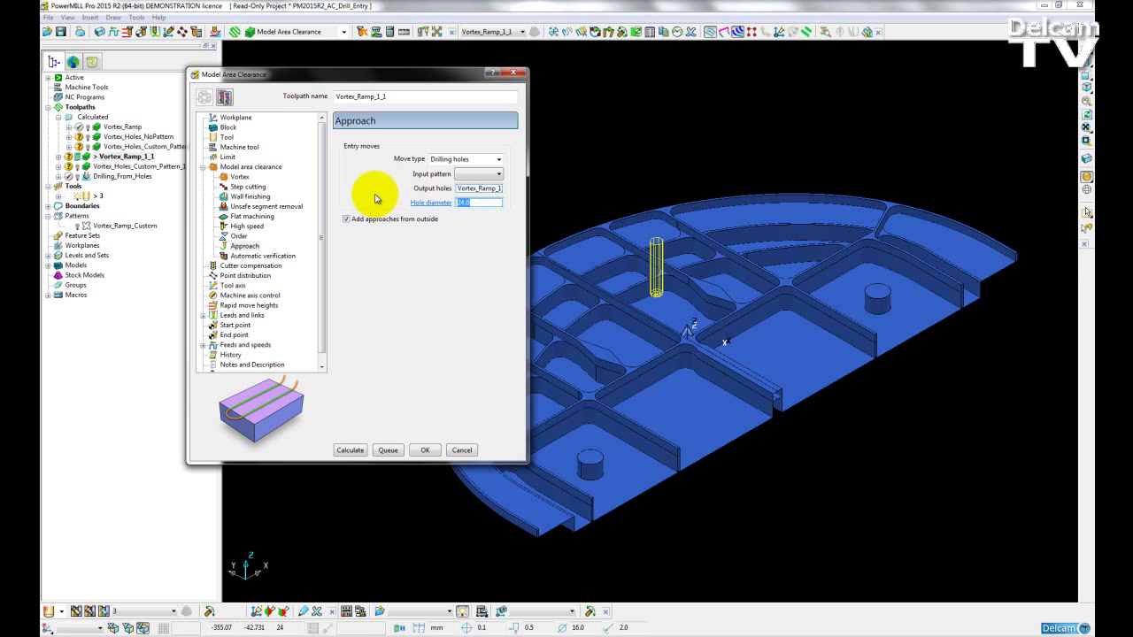
Step: Keep 24.0-diameter drilling-hole entries, calculate Vortex_Ramp_1_1, and close the dialog
click(481, 160)
click(469, 175)
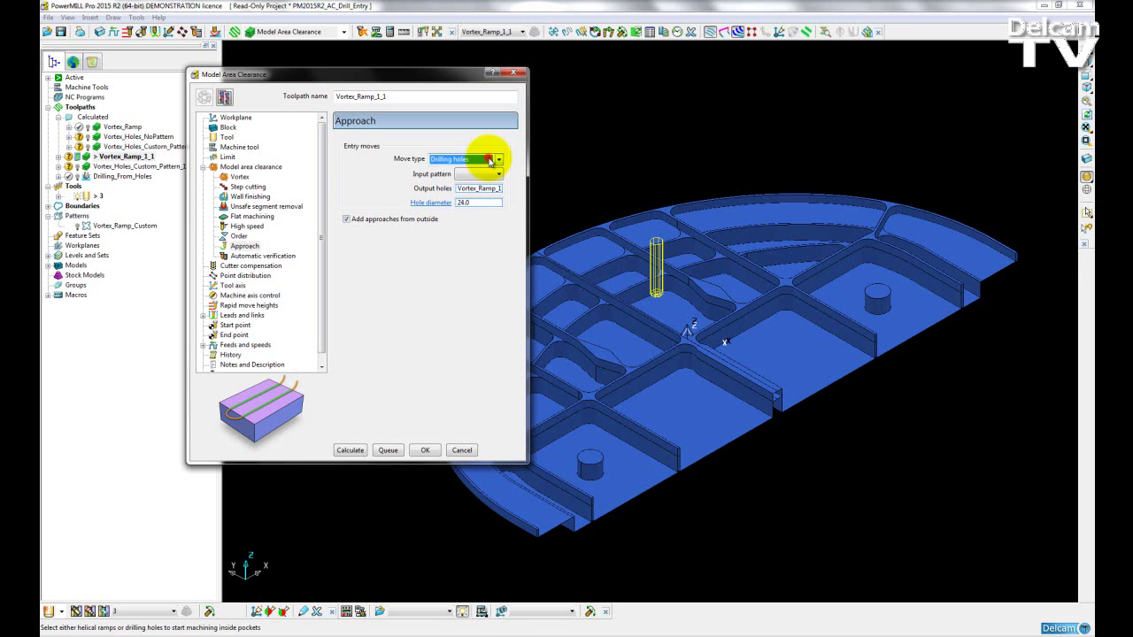
click(471, 203)
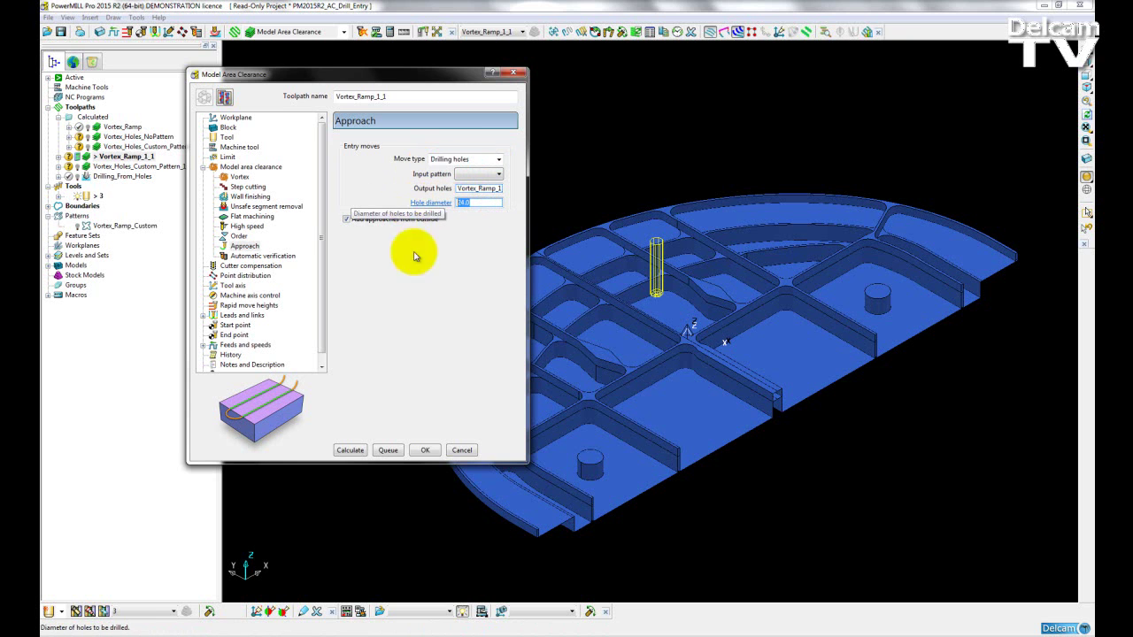
click(355, 452)
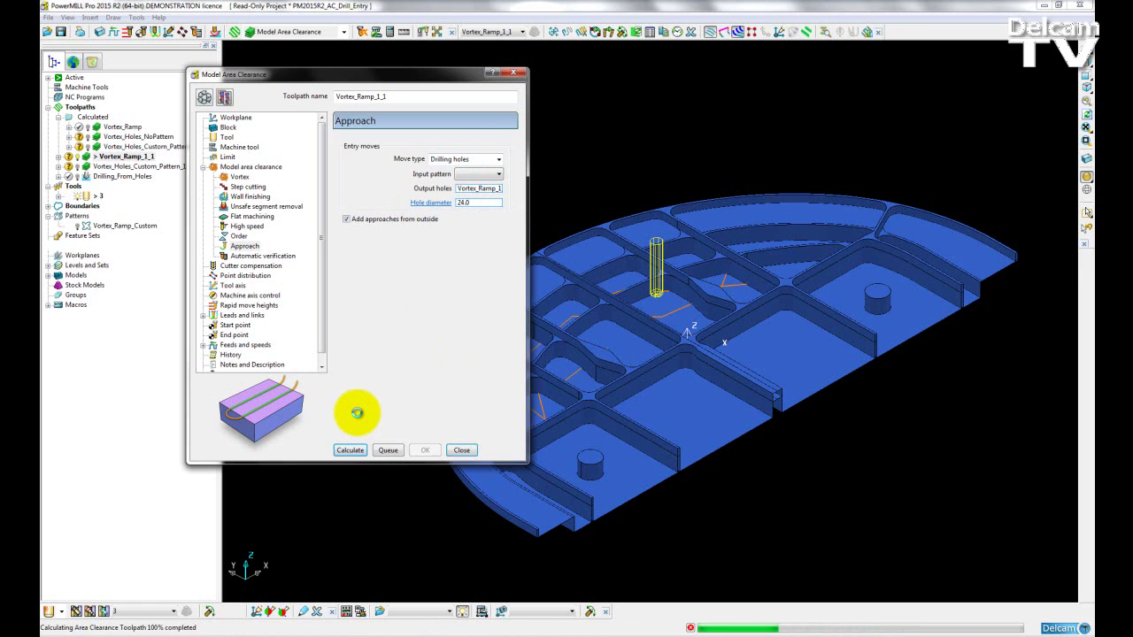
click(461, 449)
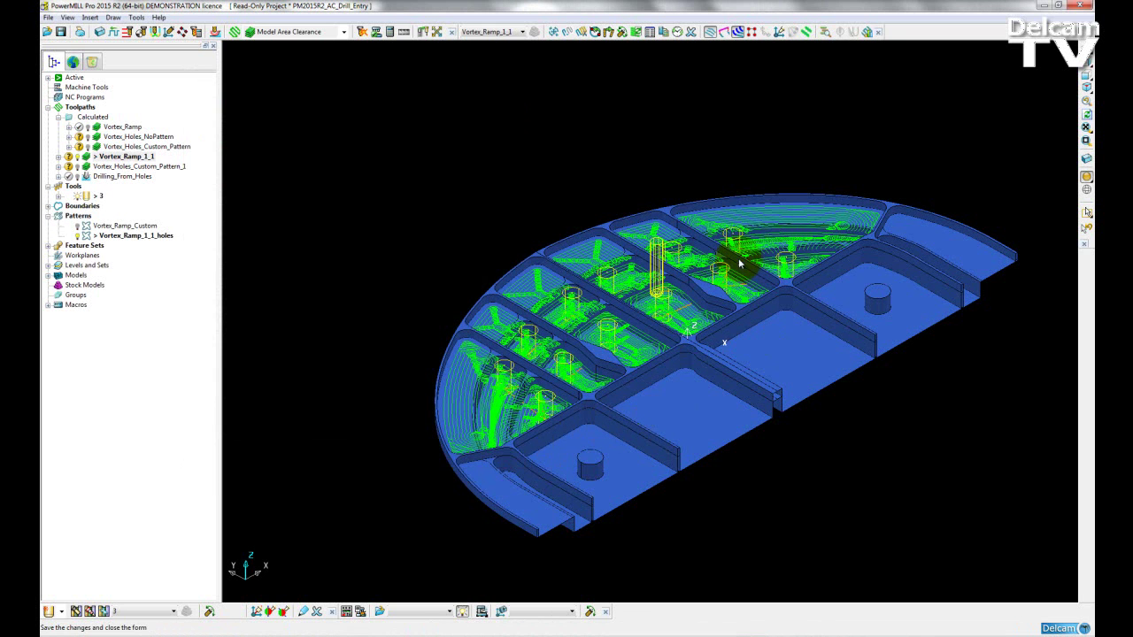
Step: Expand Feature Sets, activate Vortex_Ramp_1_1_holes, then deselect it and collapse the branch
scroll(733, 277, up, 2)
scroll(733, 277, up, 1)
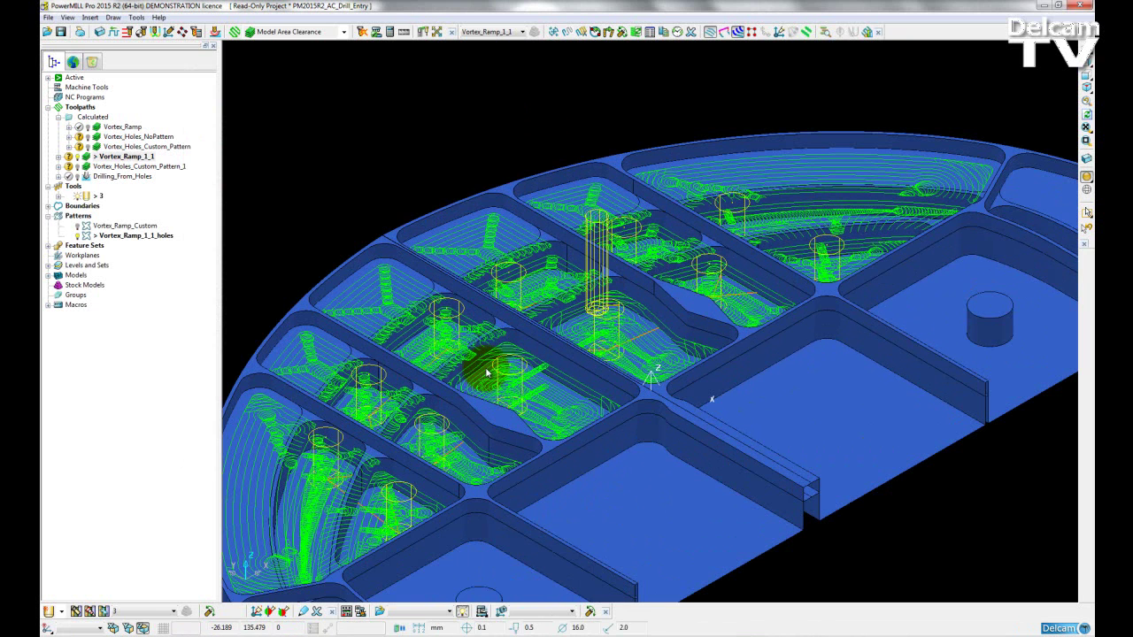
click(49, 248)
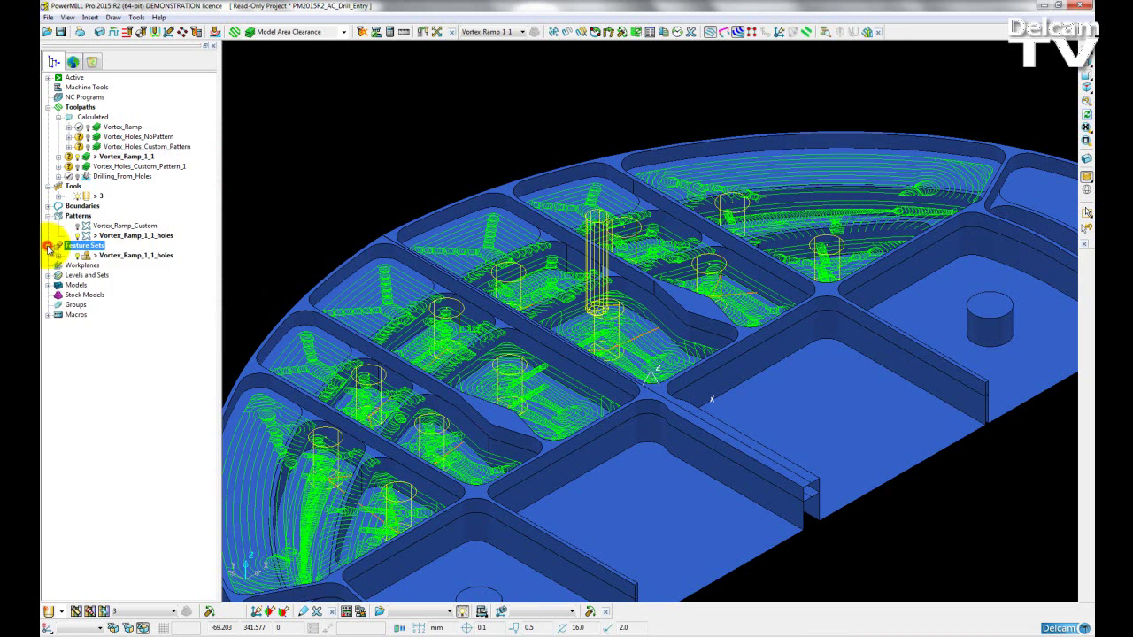
click(97, 255)
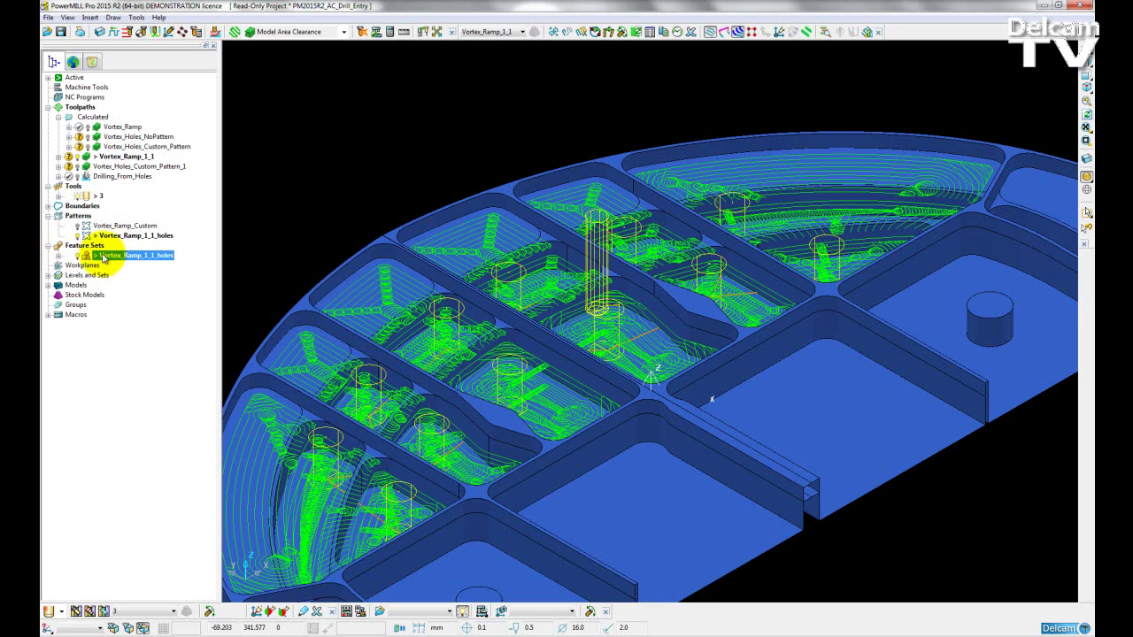
double_click(98, 255)
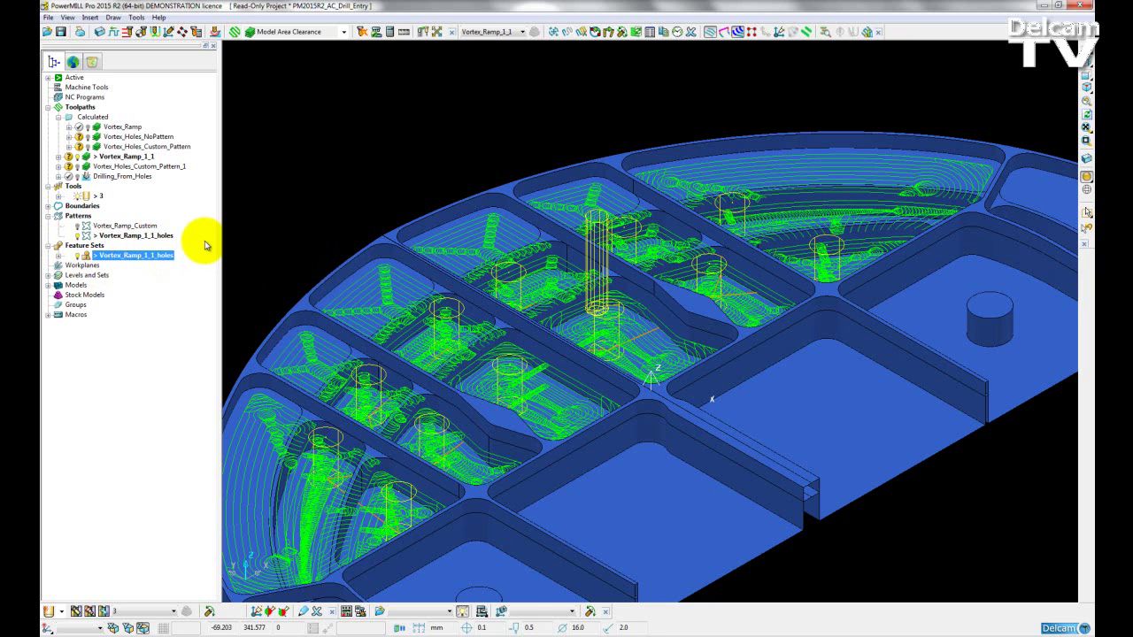
click(101, 370)
click(48, 246)
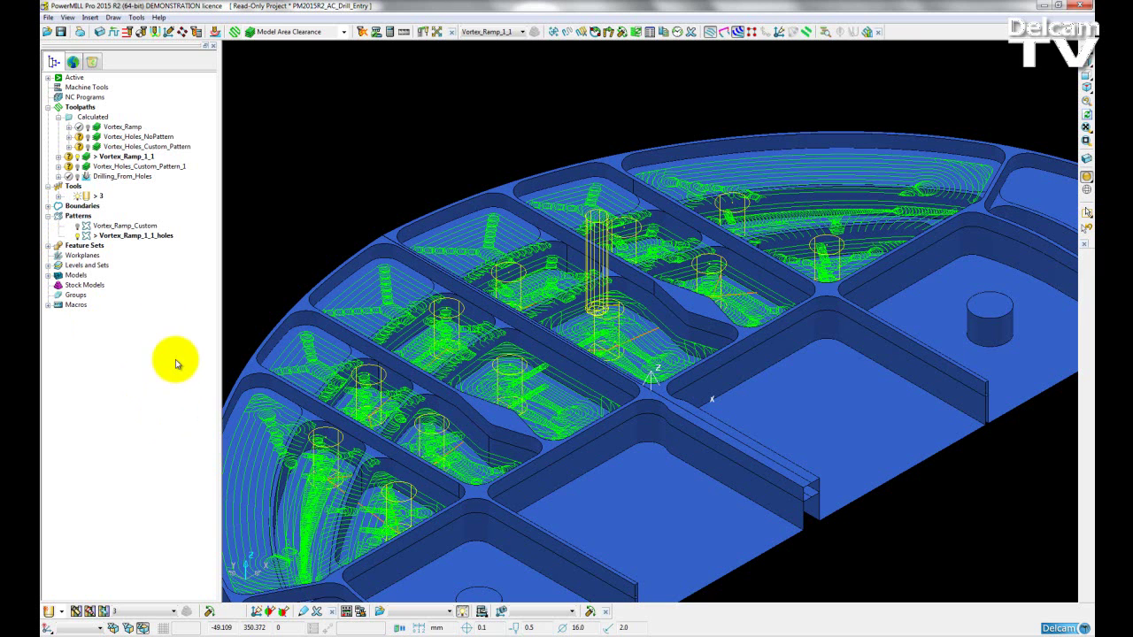
Step: Reopen Vortex_Ramp_1_1's Approach settings in edit mode and choose the Vortex_Ramp_Custom input pattern
right_click(100, 156)
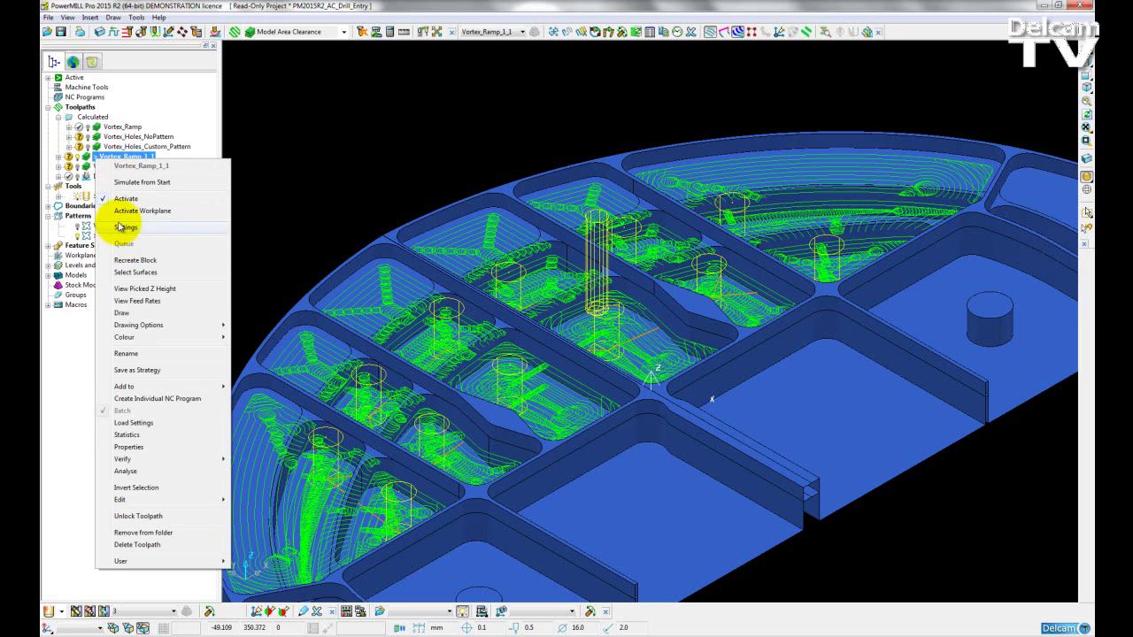
click(121, 227)
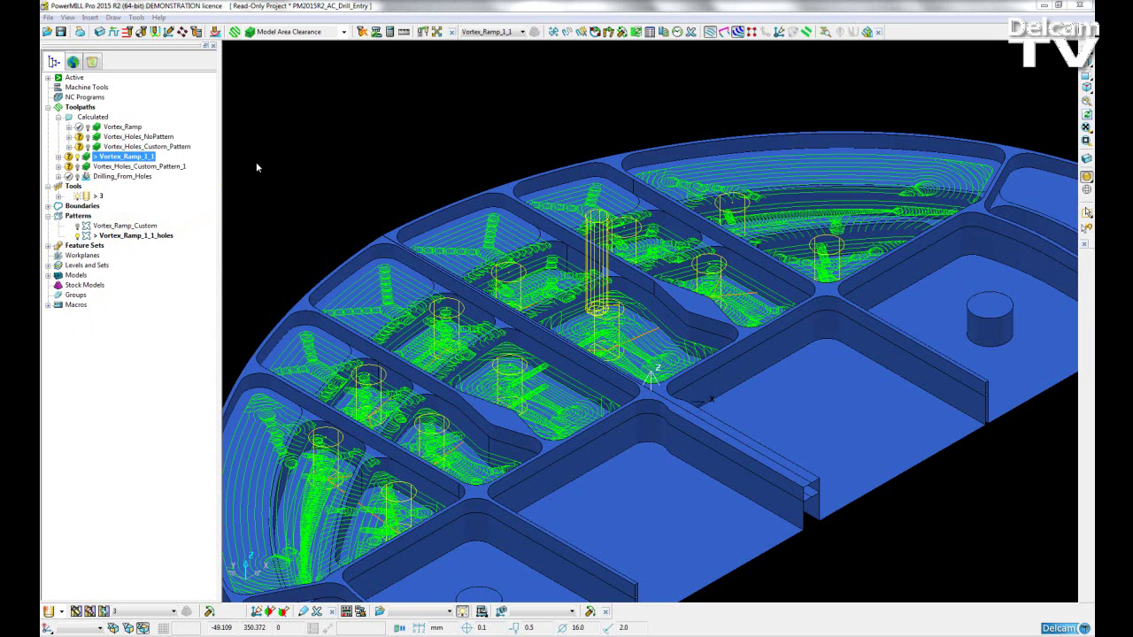
click(276, 214)
click(244, 247)
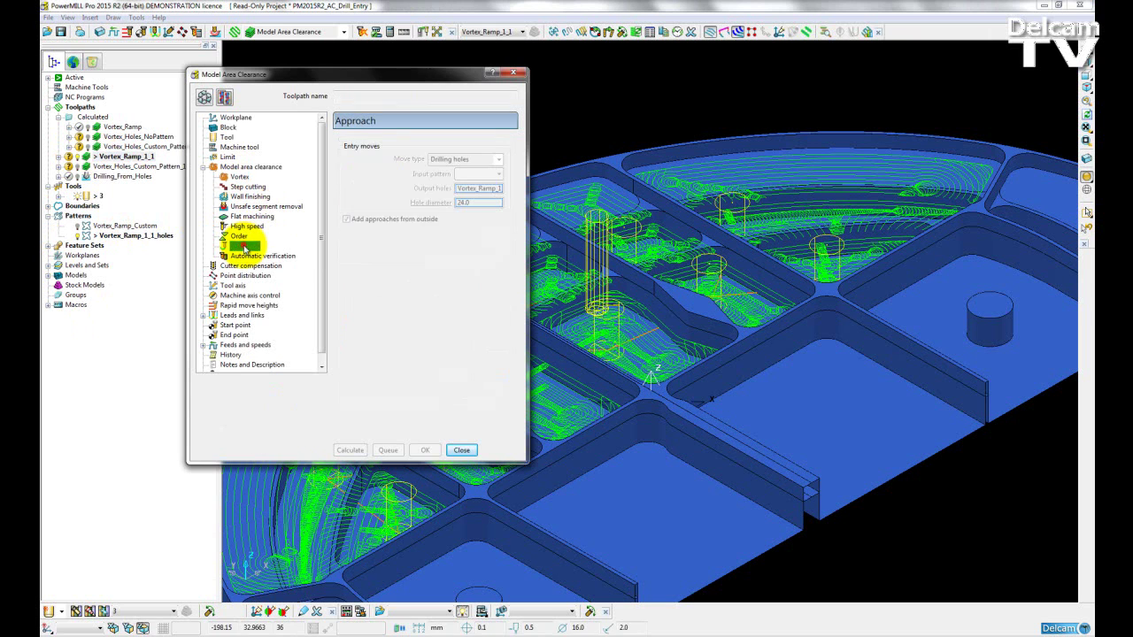
click(205, 97)
click(478, 174)
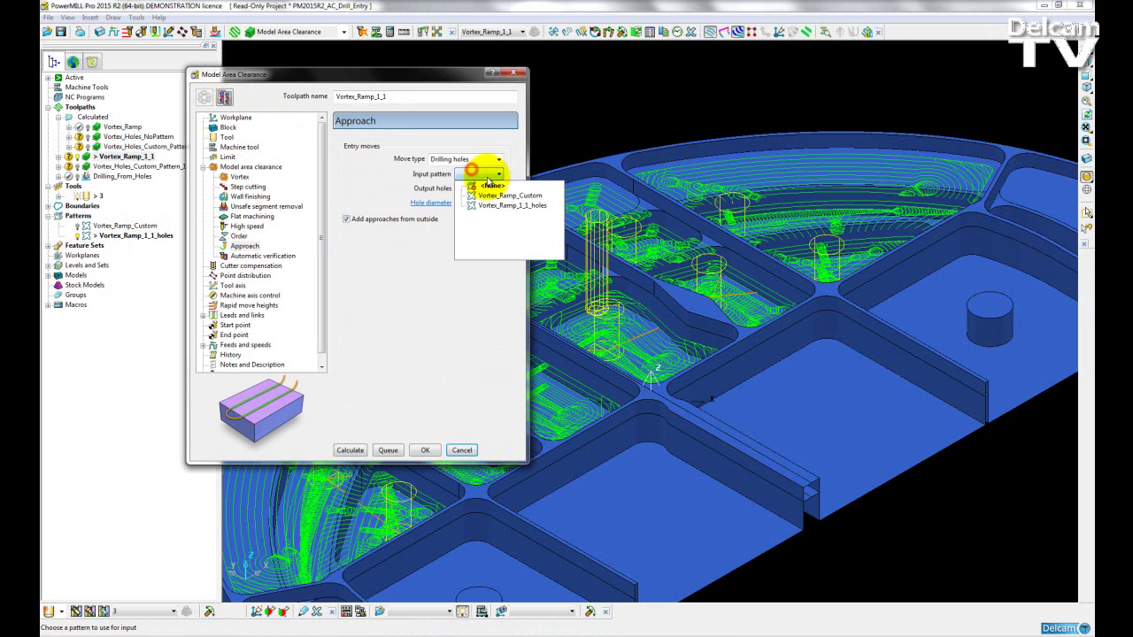
click(494, 198)
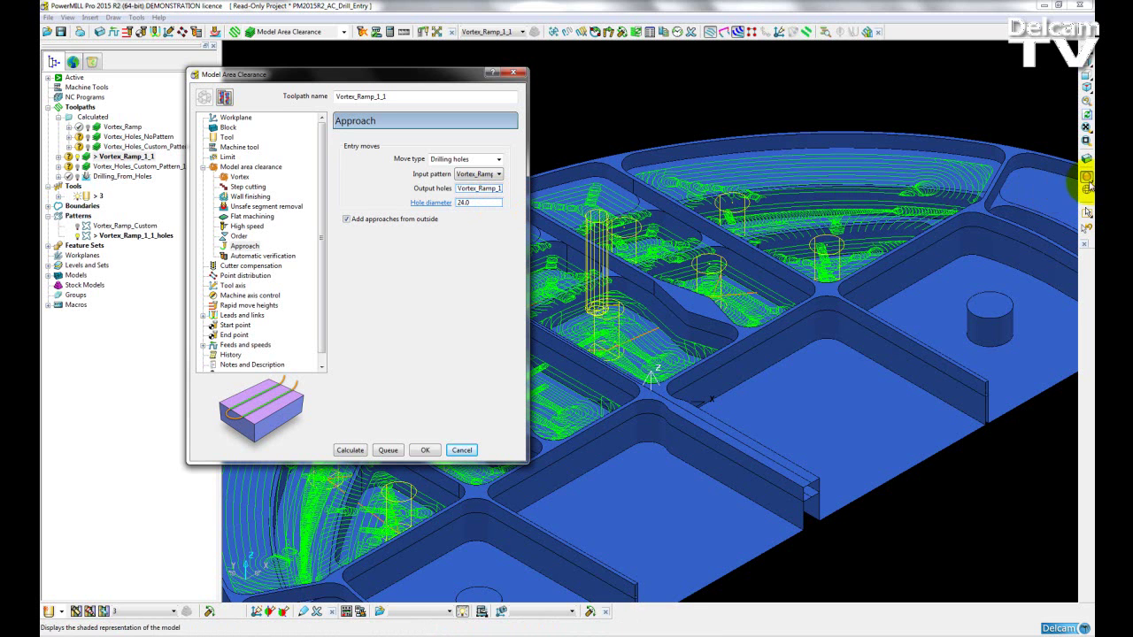
Step: Hide the shaded model, toolpath, holes feature set and holes pattern, showing only Vortex_Ramp_Custom points
click(1086, 176)
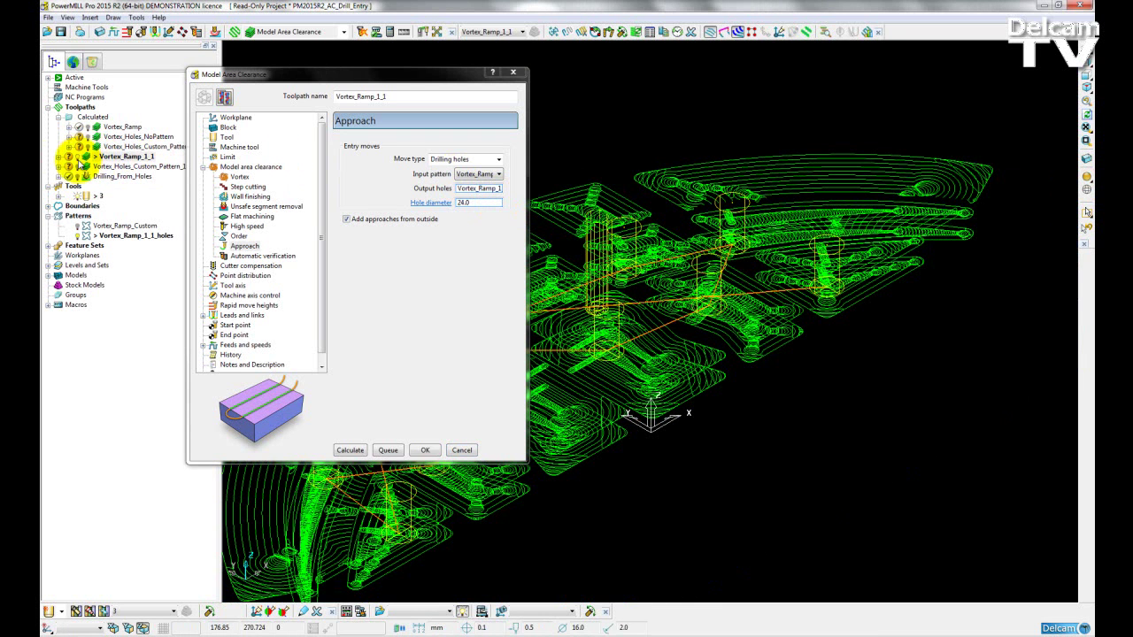
click(79, 155)
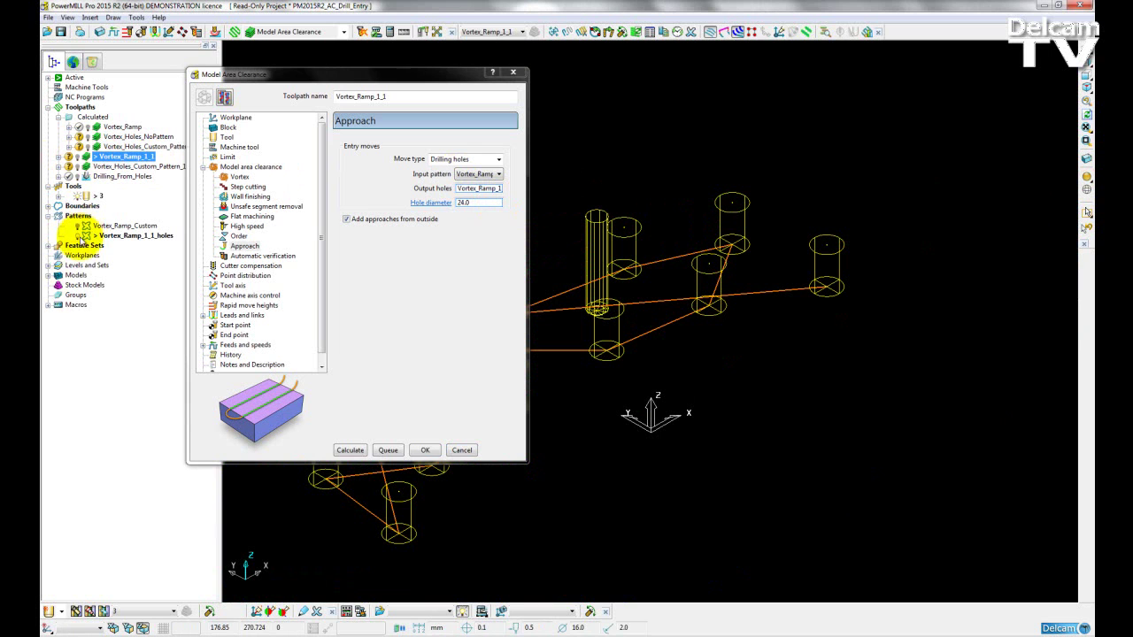
click(50, 245)
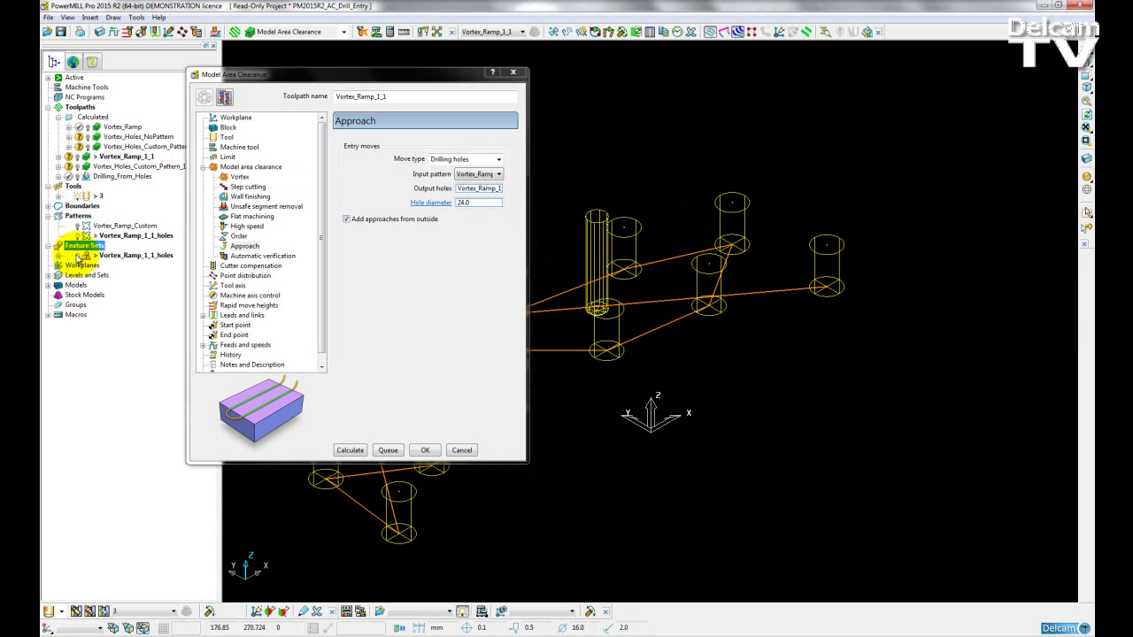
click(76, 255)
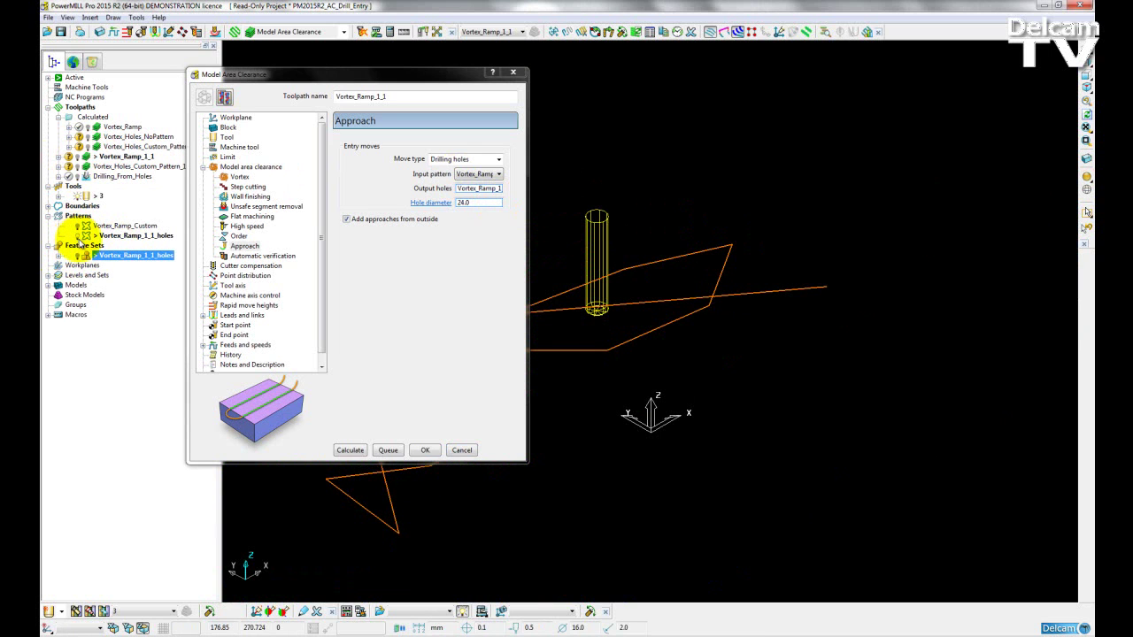
click(77, 236)
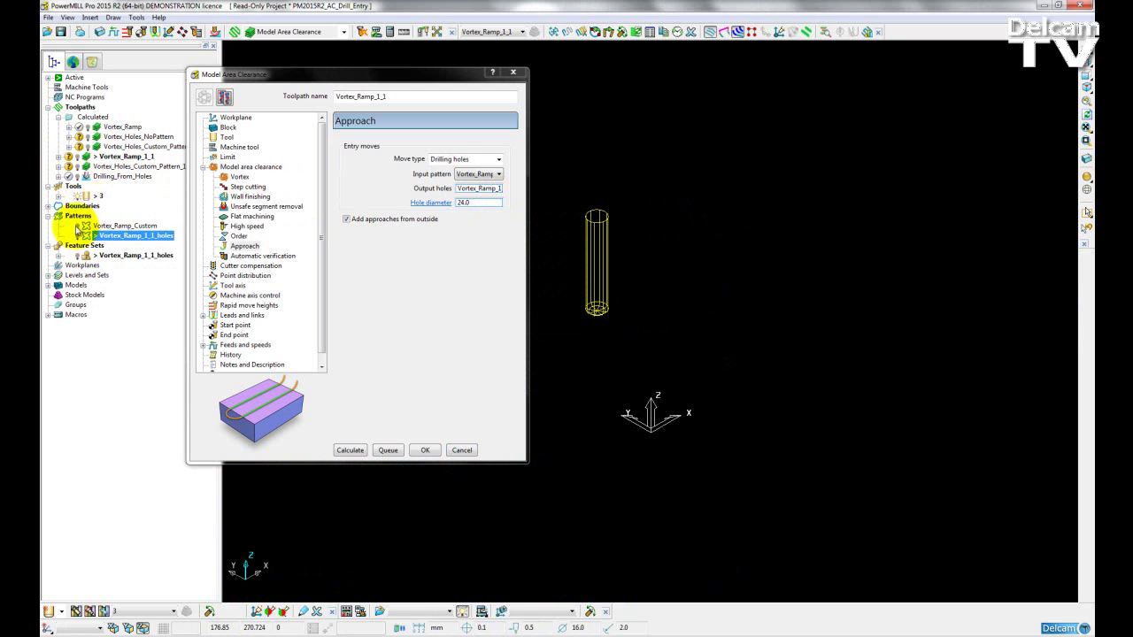
click(86, 226)
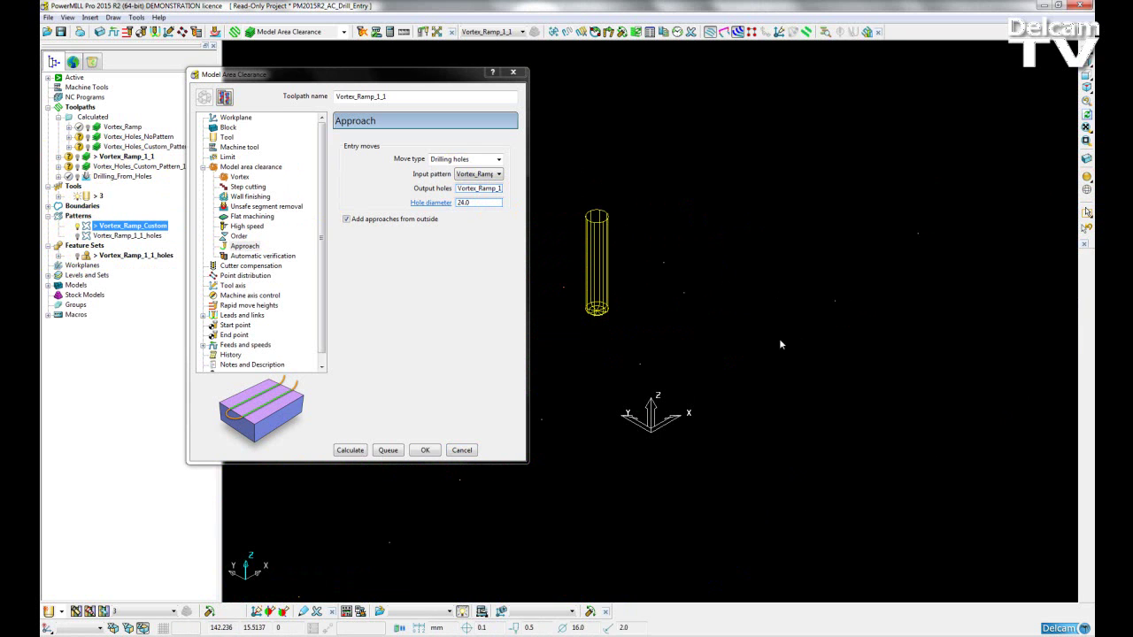
click(650, 253)
scroll(698, 479, up, 3)
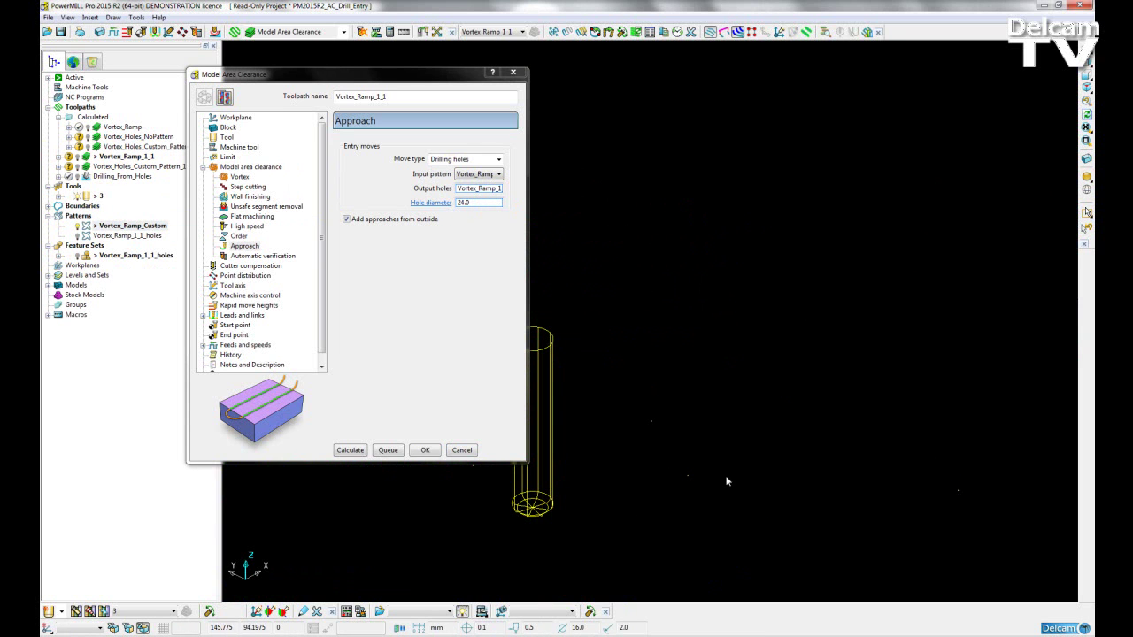
scroll(737, 343, down, 3)
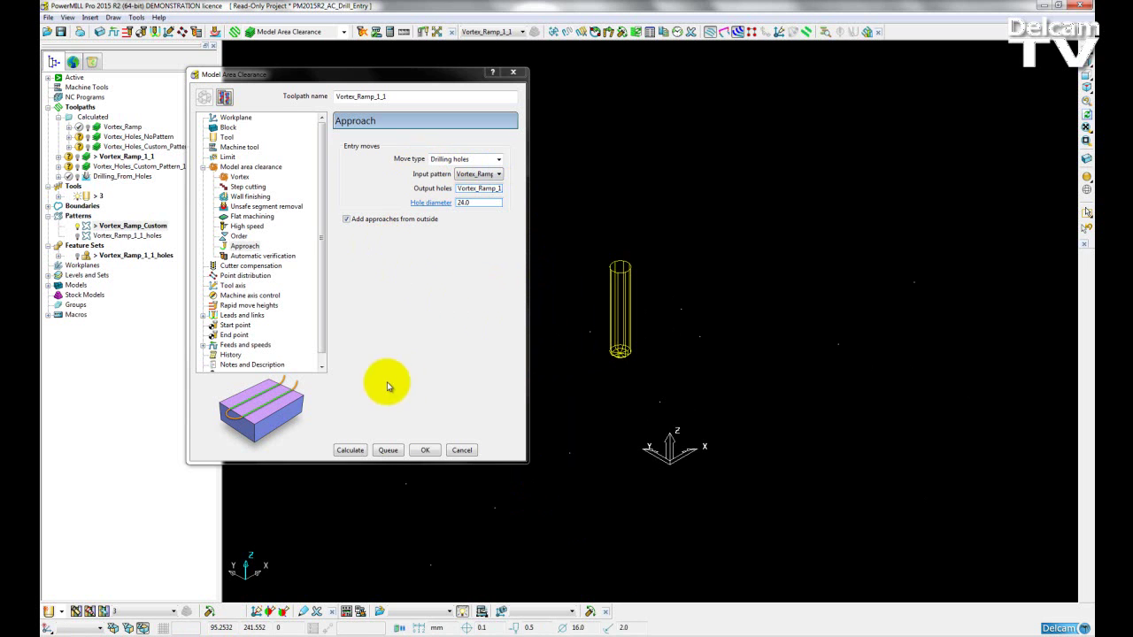
Step: Recalculate Vortex_Ramp_1_1 with the custom-pattern entry holes, close the dialog, and centre the holes
click(354, 451)
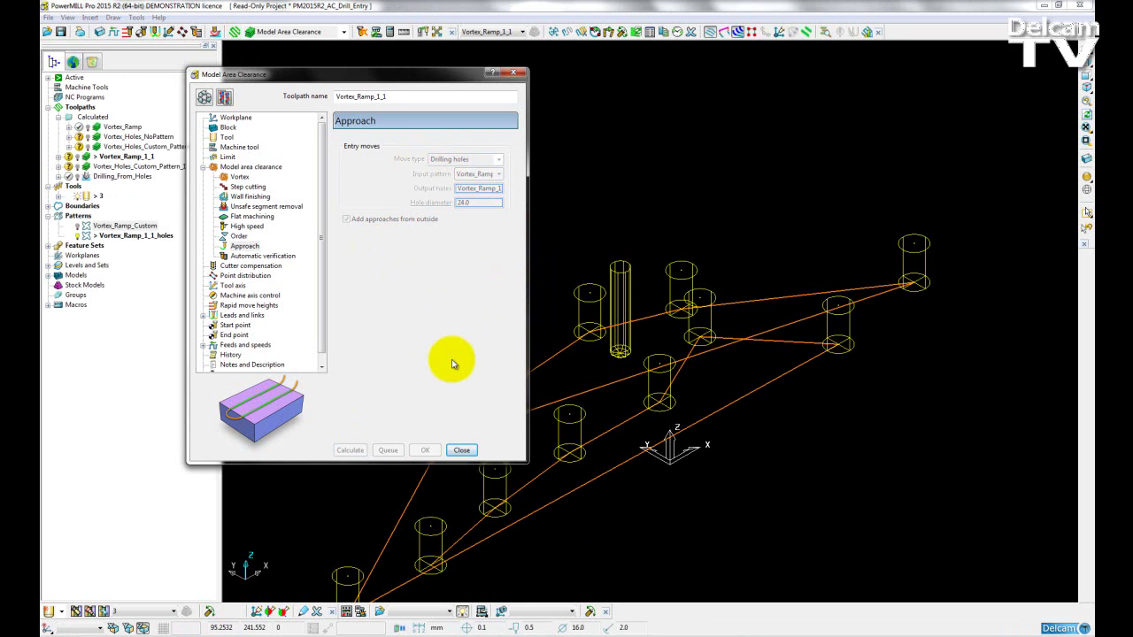
click(459, 451)
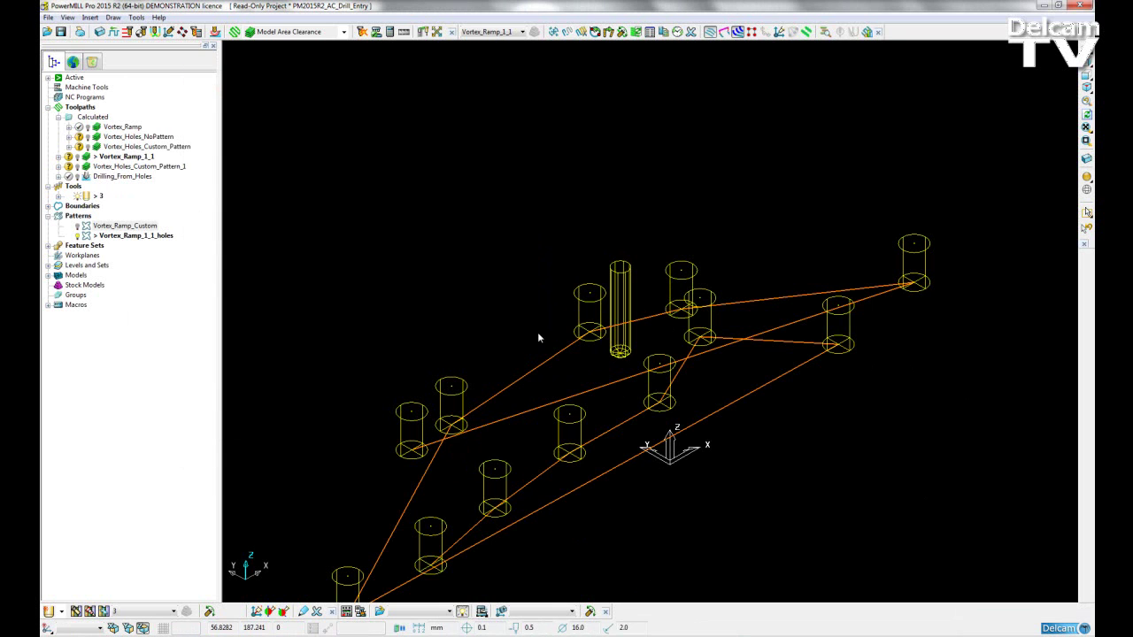
shift+middle_drag(582, 372, 627, 302)
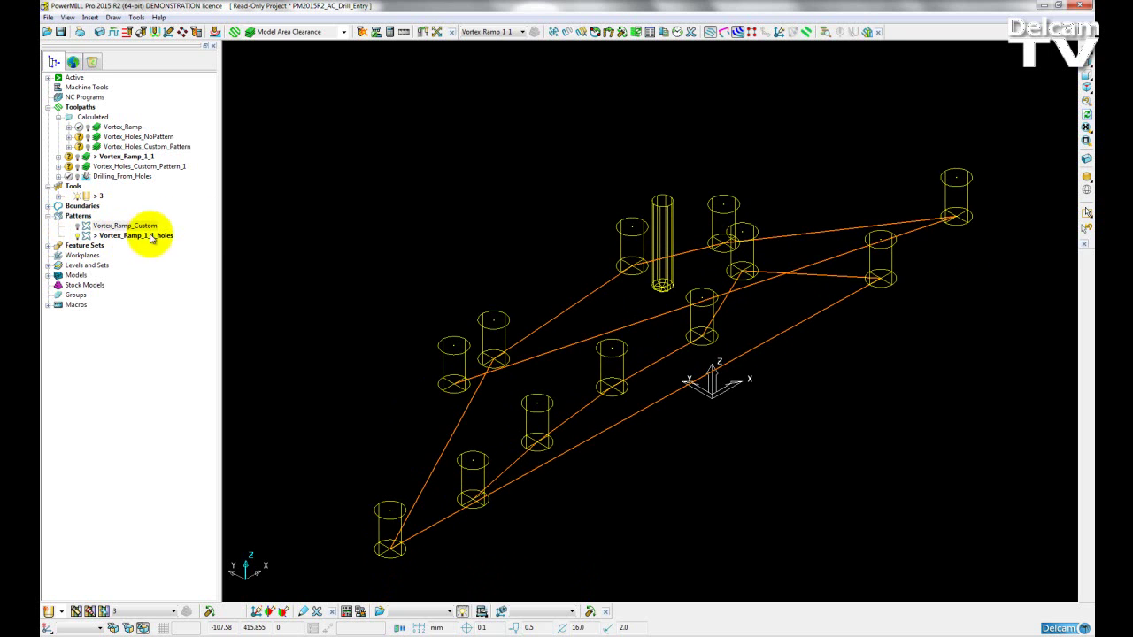
click(446, 340)
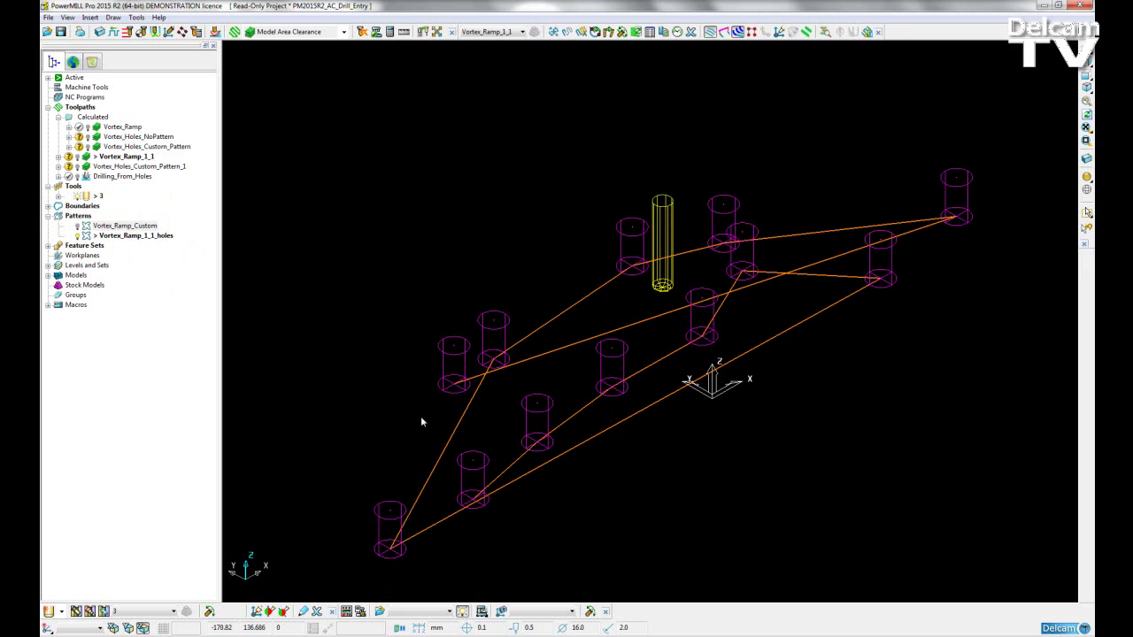
Step: Turn the shaded part model back on and zoom out to see all entry holes
click(1085, 176)
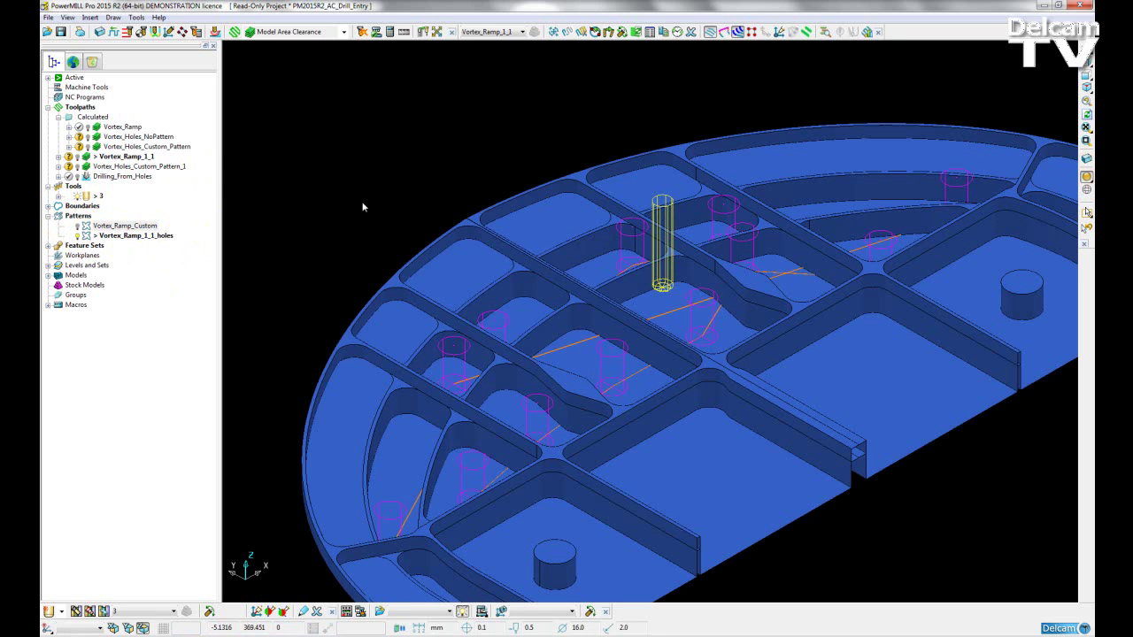
scroll(362, 207, down, 4)
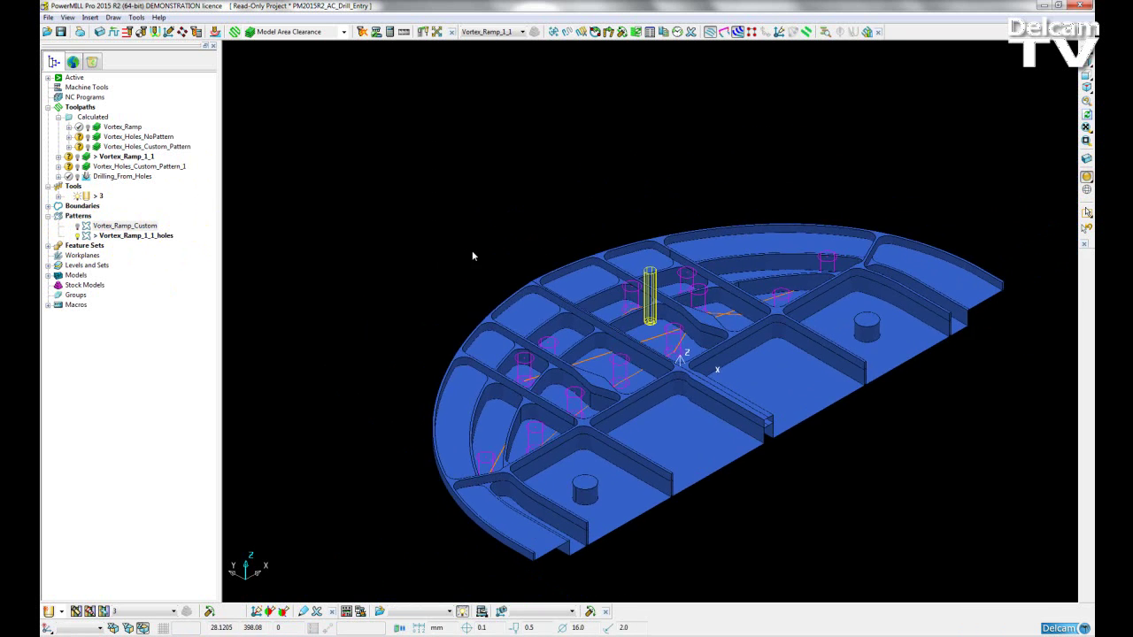